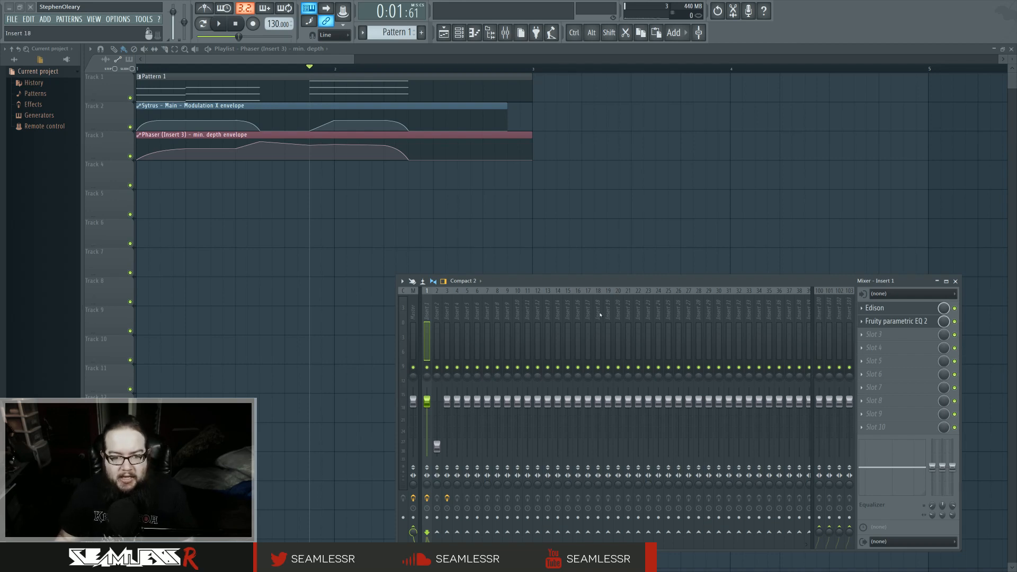
Play the reference sample in Edison on Insert 1 and the playlist's own pattern for comparison.
{"action": "left_click", "coordinate": [875, 307]}
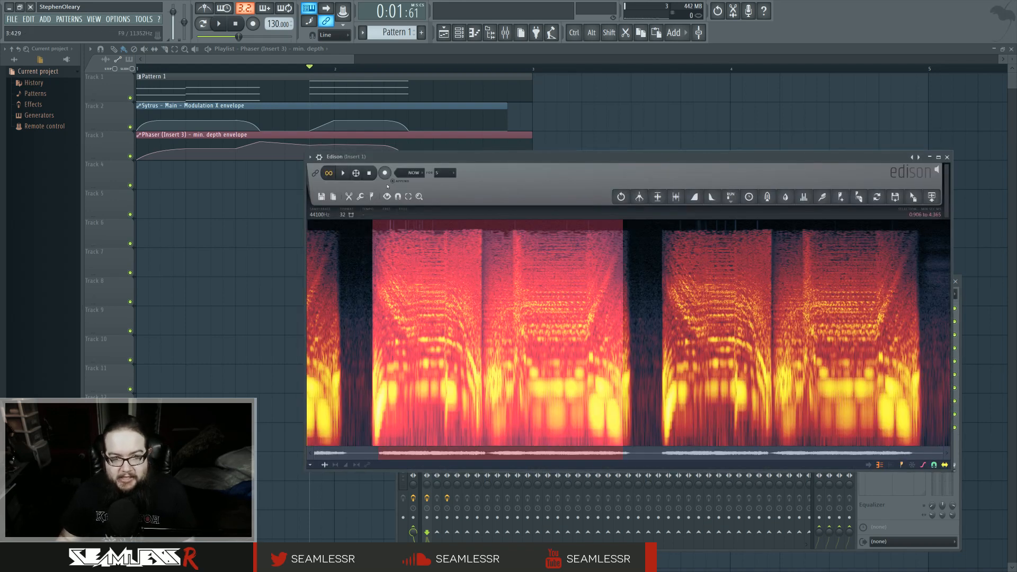
{"action": "left_click", "coordinate": [343, 174]}
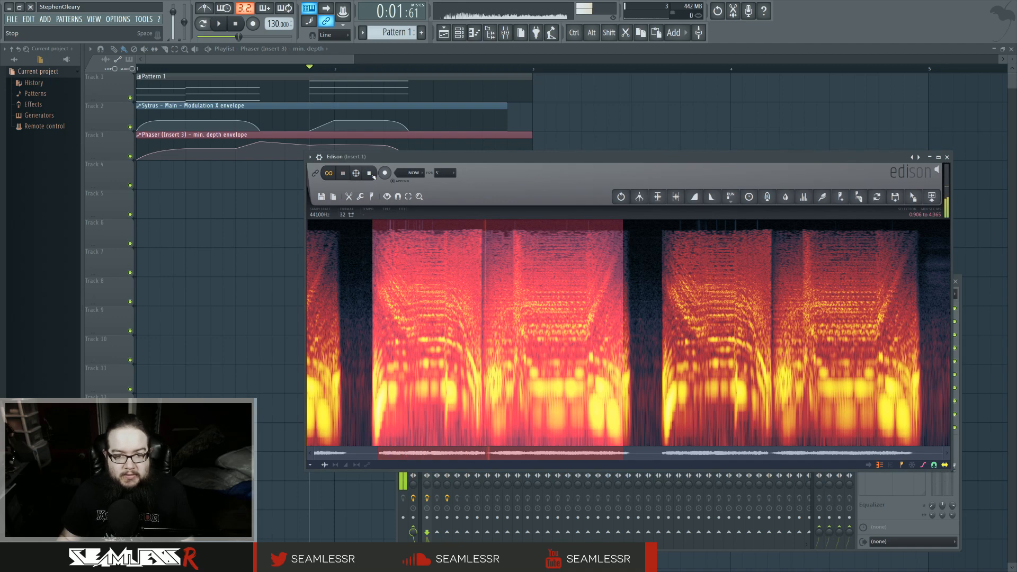
{"action": "left_click", "coordinate": [372, 174]}
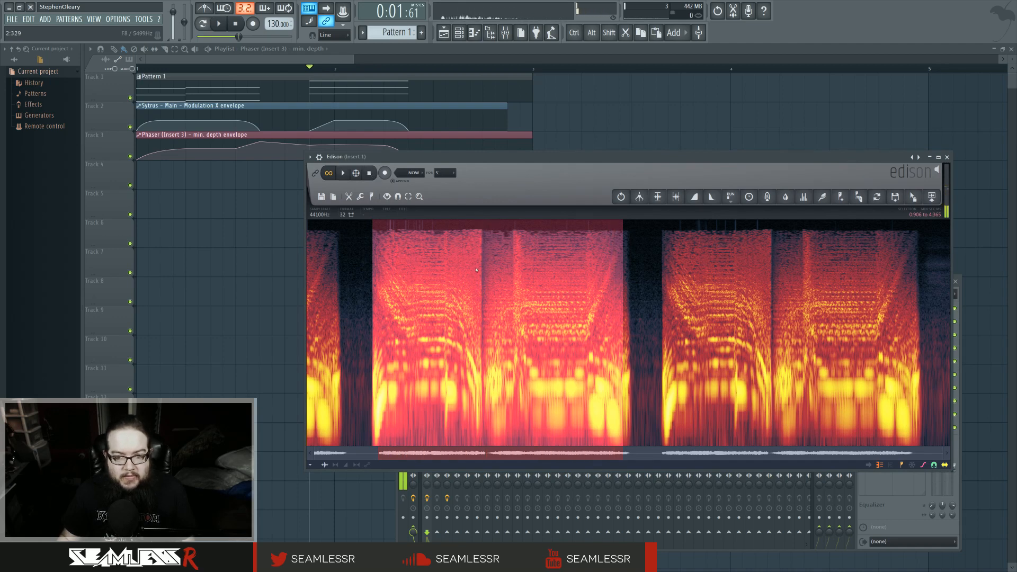
{"action": "left_click", "coordinate": [235, 24]}
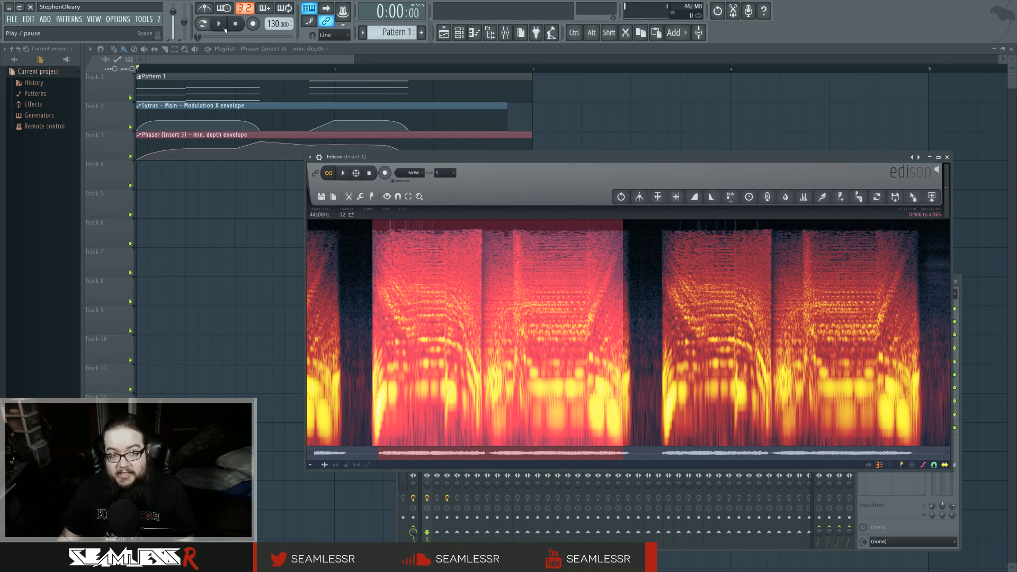
{"action": "left_click", "coordinate": [223, 27]}
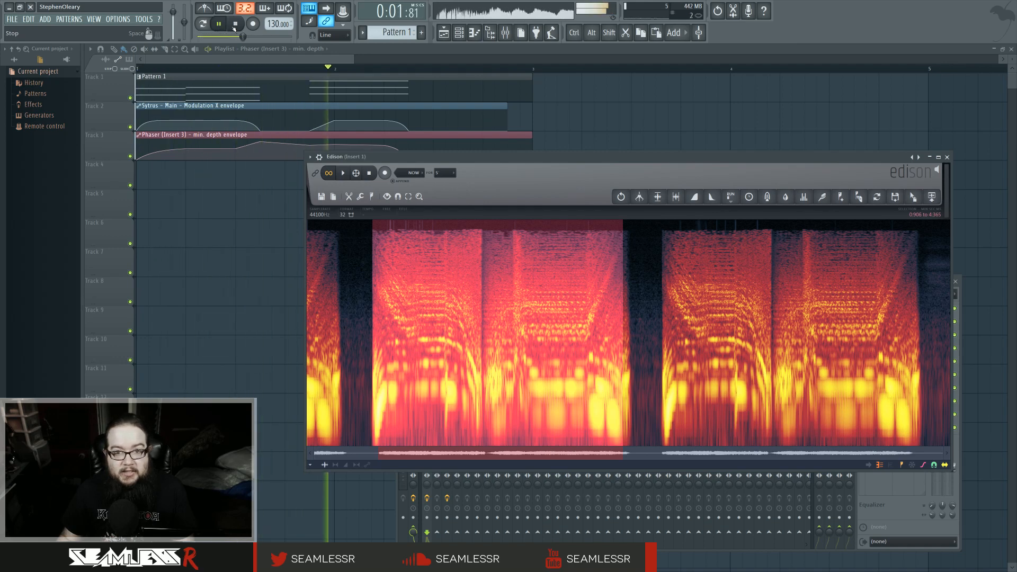
{"action": "left_click", "coordinate": [235, 24]}
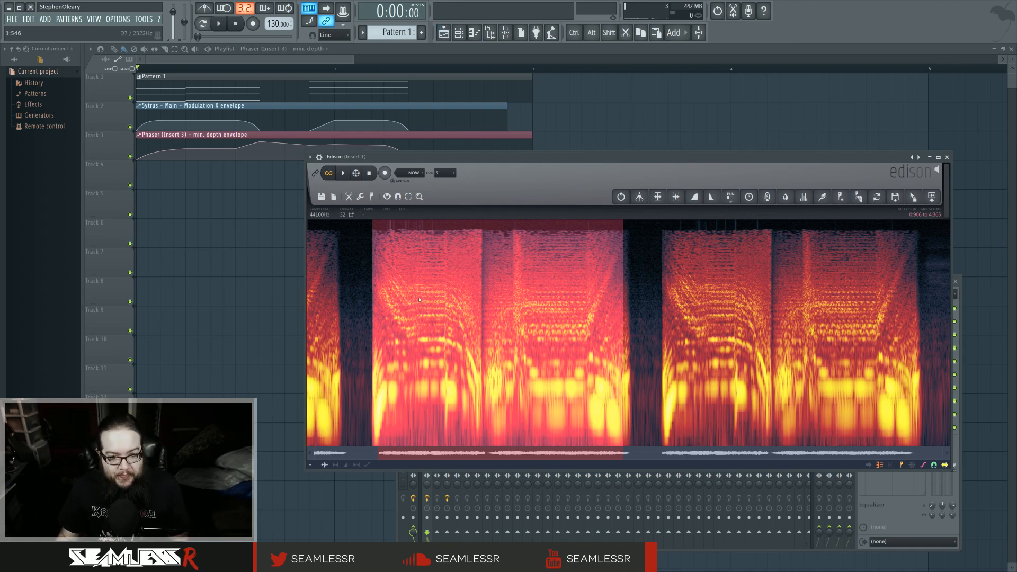
Clear the Edison selection by placing the cursor at the first growl's start, and close the sample editor.
{"action": "left_click_drag", "start_coordinate": [373, 309], "coordinate": [372, 309]}
{"action": "left_click", "coordinate": [372, 308]}
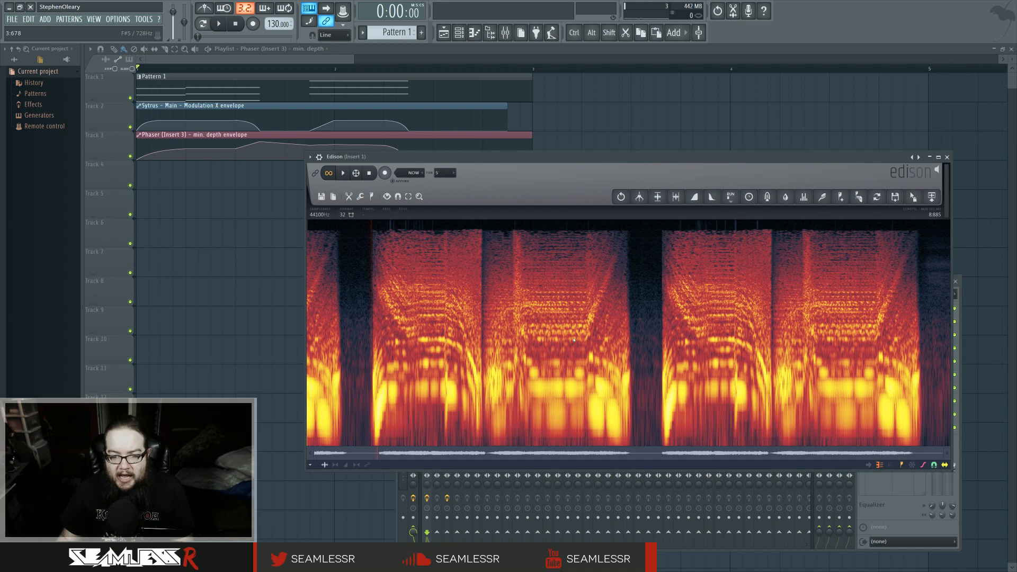
{"action": "left_click", "coordinate": [947, 158]}
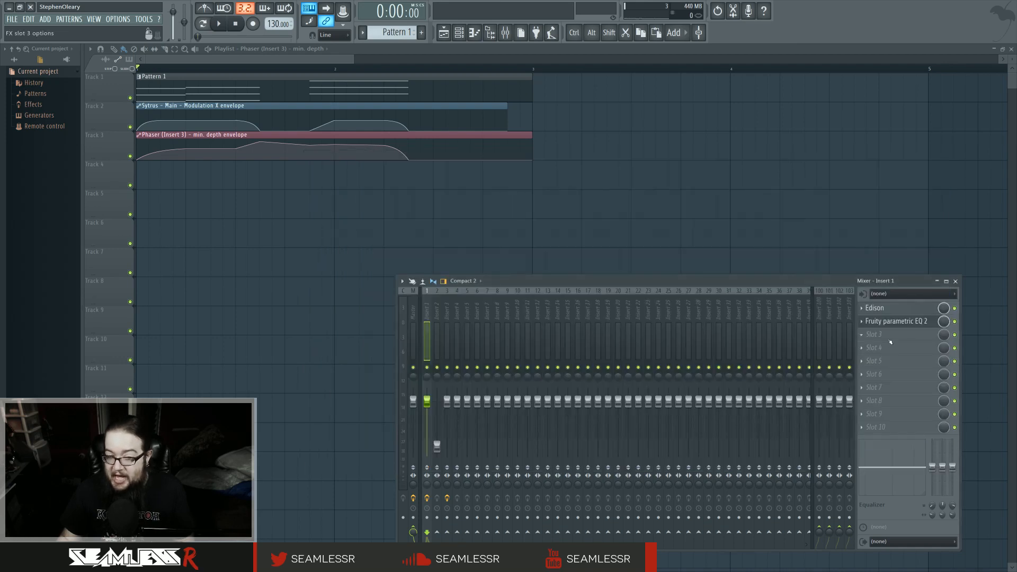
Inspect Insert 3's effects, the Sytrus synth and its Modulation X automation clip settings.
{"action": "left_click", "coordinate": [445, 306]}
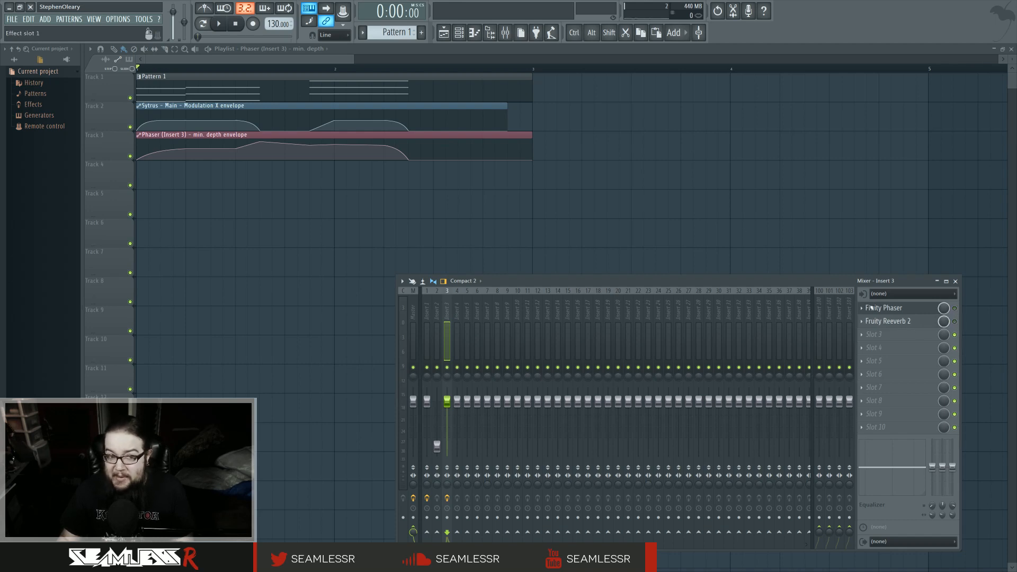
{"action": "left_click", "coordinate": [459, 32]}
{"action": "left_click", "coordinate": [443, 205]}
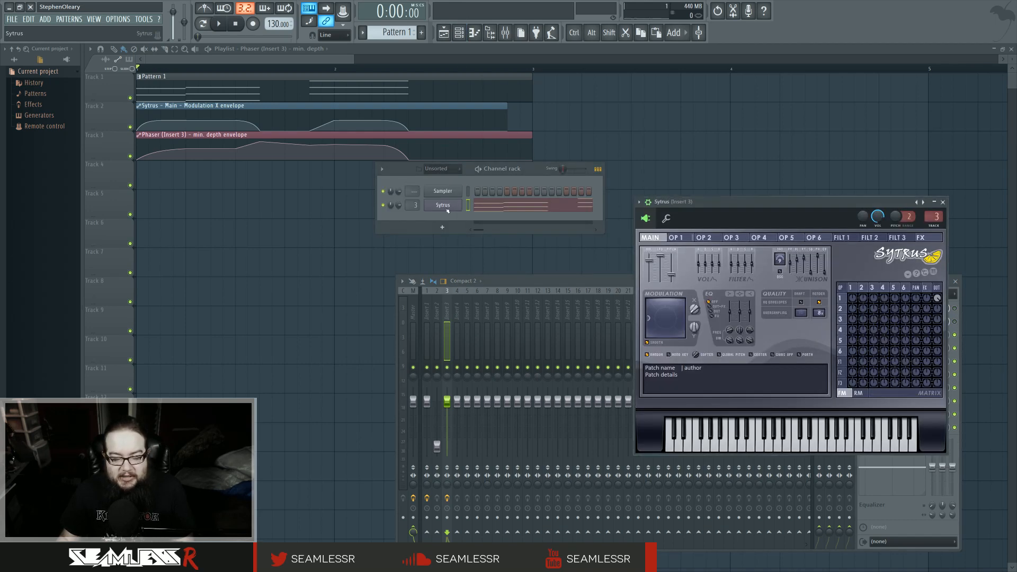
{"action": "double_click", "coordinate": [193, 105]}
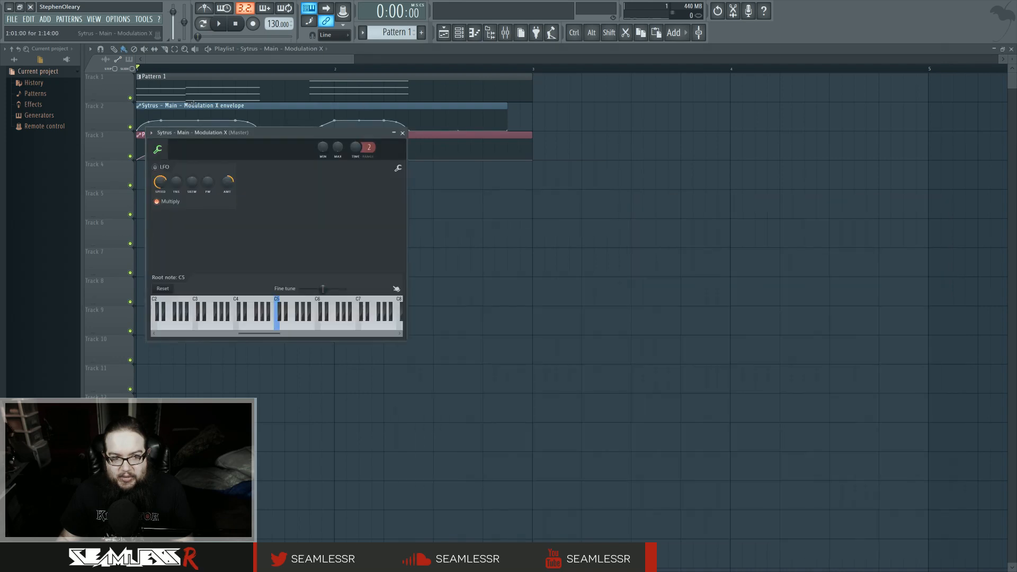
Show the Sytrus notes in the piano roll and play the pattern through.
{"action": "key", "text": "F7"}
{"action": "key", "text": "space"}
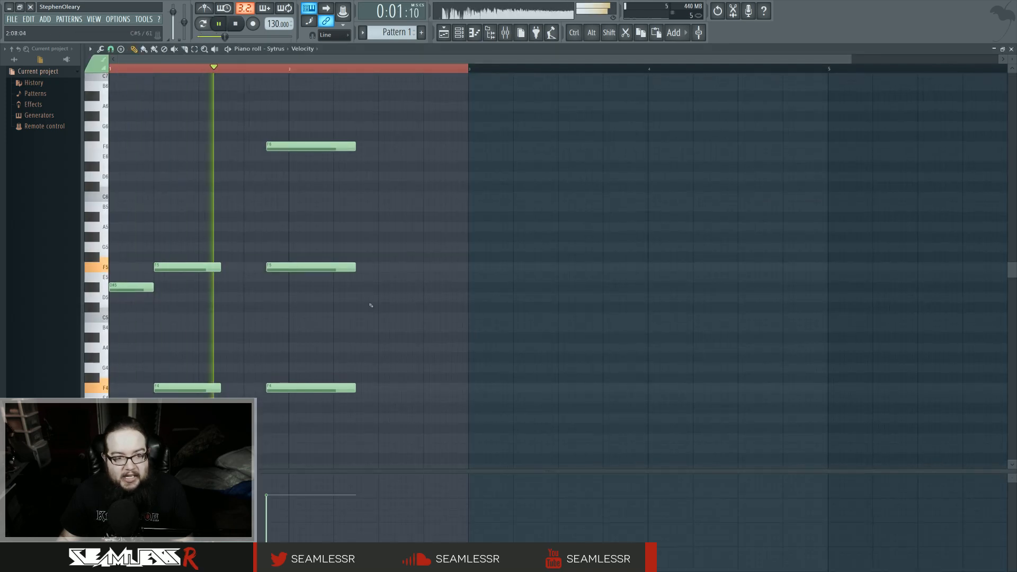
{"action": "scroll", "coordinate": [371, 305], "scroll_direction": "up", "scroll_amount": 1}
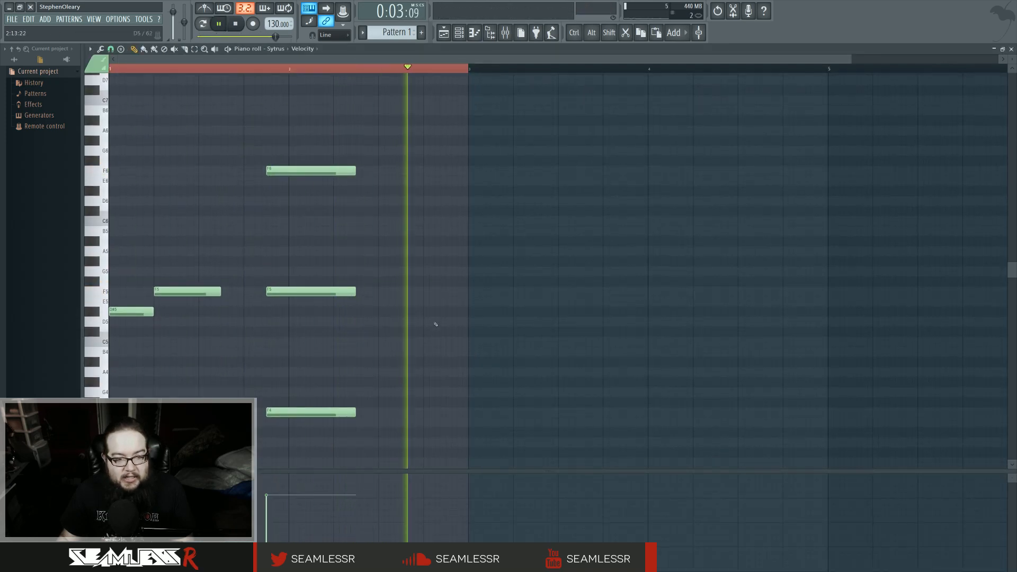
{"action": "scroll", "coordinate": [434, 322], "scroll_direction": "down", "scroll_amount": 1}
{"action": "scroll", "coordinate": [371, 350], "scroll_direction": "up", "scroll_amount": 2}
{"action": "key", "text": "space"}
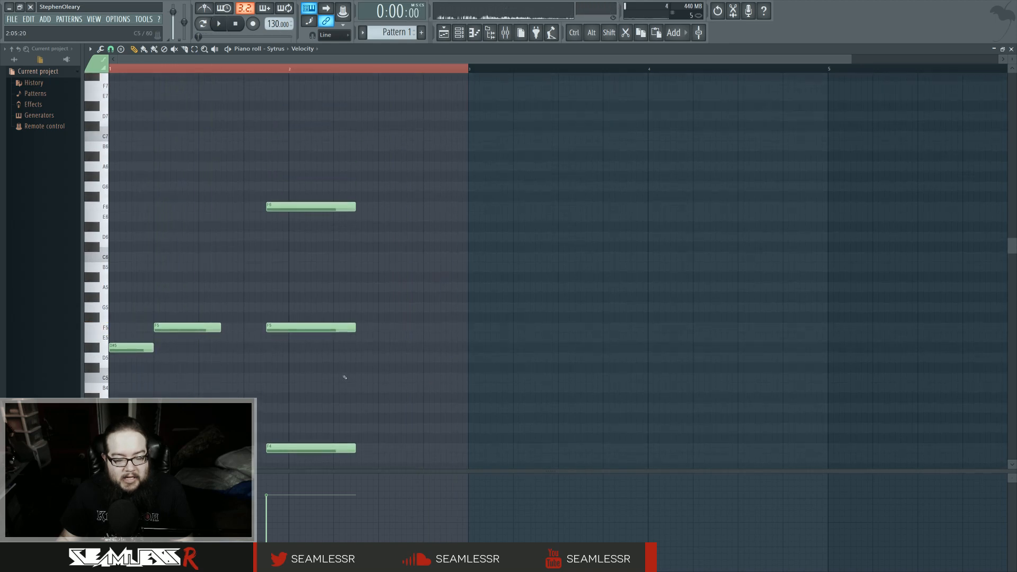
{"action": "scroll", "coordinate": [344, 377], "scroll_direction": "down", "scroll_amount": 3}
{"action": "right_click", "coordinate": [339, 387]}
{"action": "scroll", "coordinate": [371, 418], "scroll_direction": "down", "scroll_amount": 8}
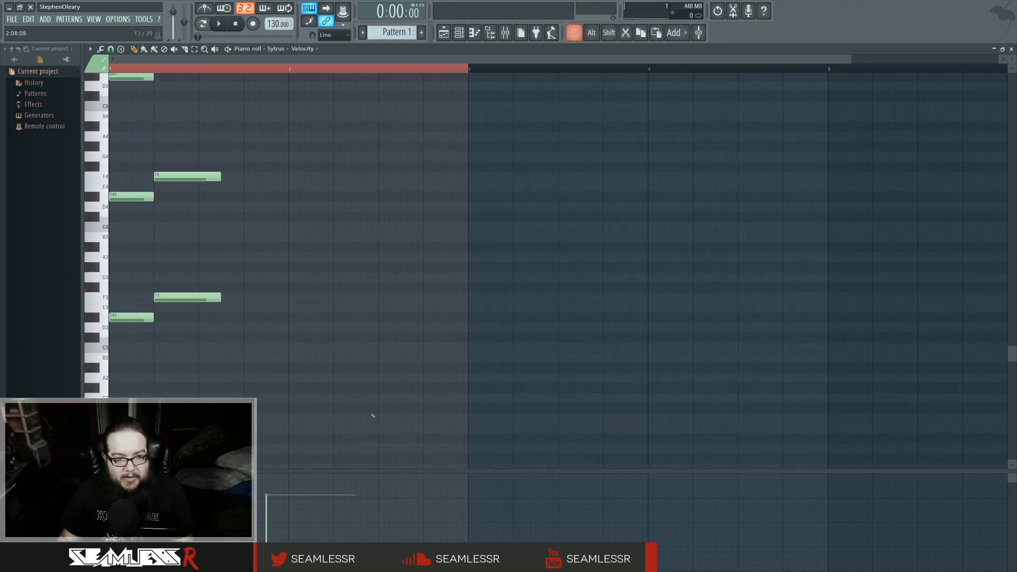
{"action": "key", "text": "ctrl+z"}
Replay the pattern while viewing its chord notes in the piano roll, and return to the playlist.
{"action": "scroll", "coordinate": [373, 415], "scroll_direction": "up", "scroll_amount": 5}
{"action": "key", "text": "space"}
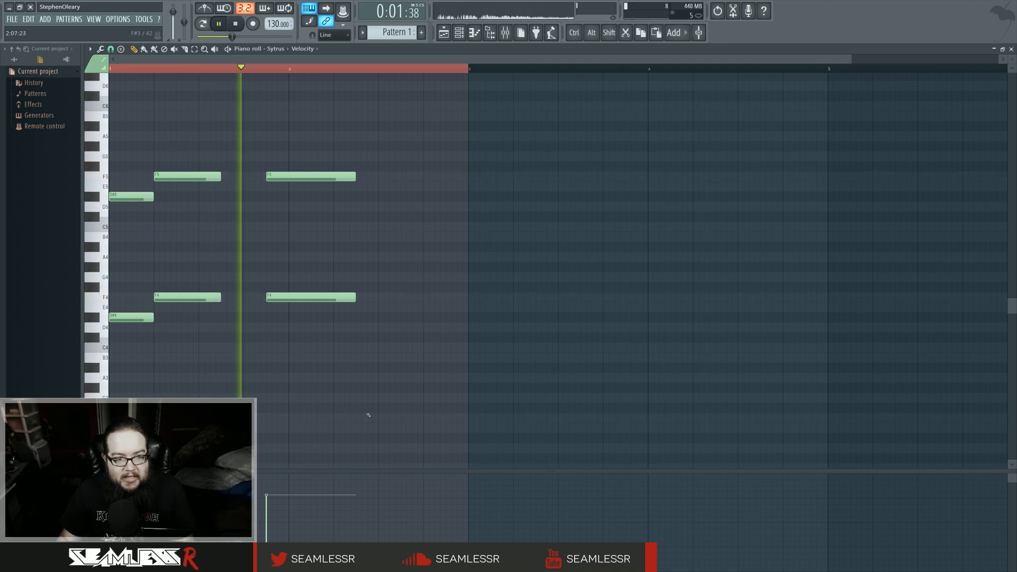
{"action": "scroll", "coordinate": [370, 415], "scroll_direction": "up", "scroll_amount": 4}
{"action": "key", "text": "space"}
{"action": "left_click", "coordinate": [443, 33]}
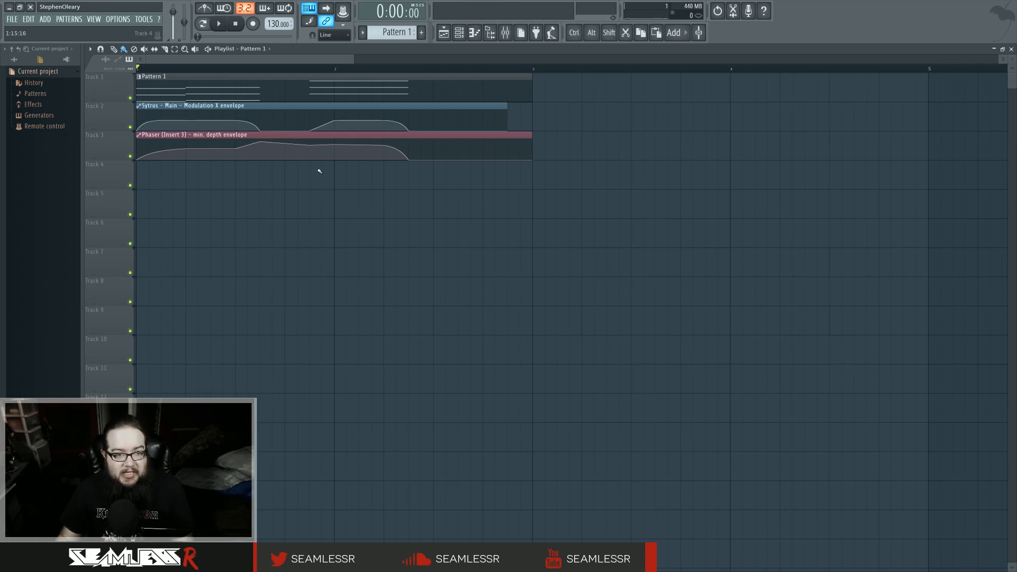
Reopen Edison on Insert 1 and play the sample from the start of its second growl.
{"action": "left_click", "coordinate": [506, 32]}
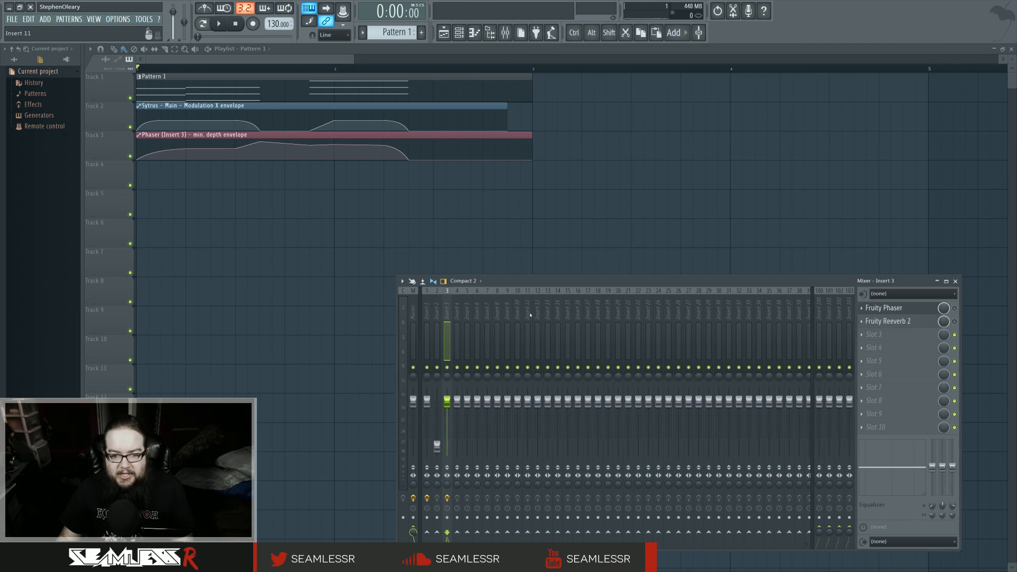
{"action": "left_click", "coordinate": [426, 339]}
{"action": "left_click", "coordinate": [879, 307]}
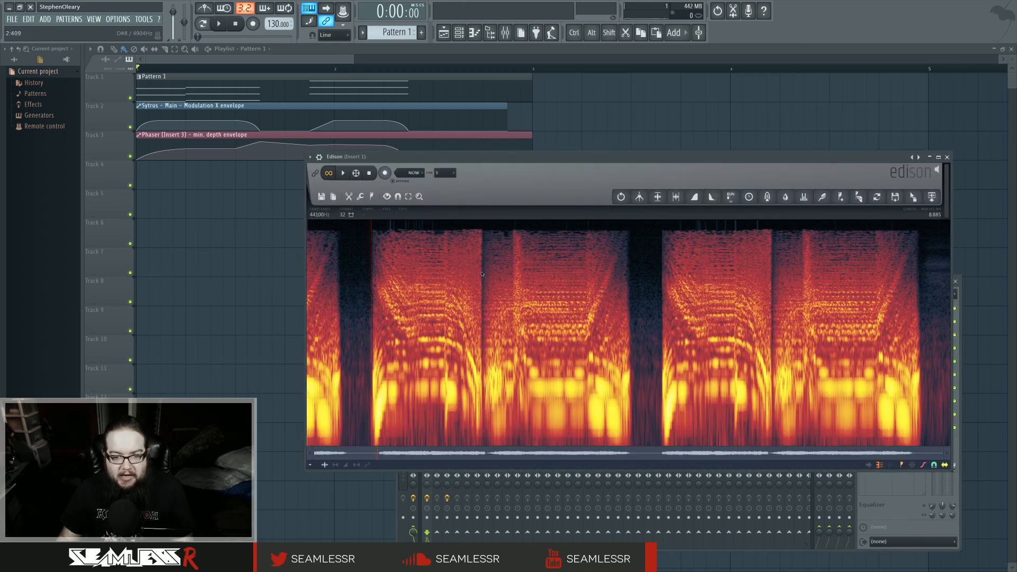
{"action": "left_click", "coordinate": [482, 280]}
{"action": "key", "text": "space"}
{"action": "key", "text": "space"}
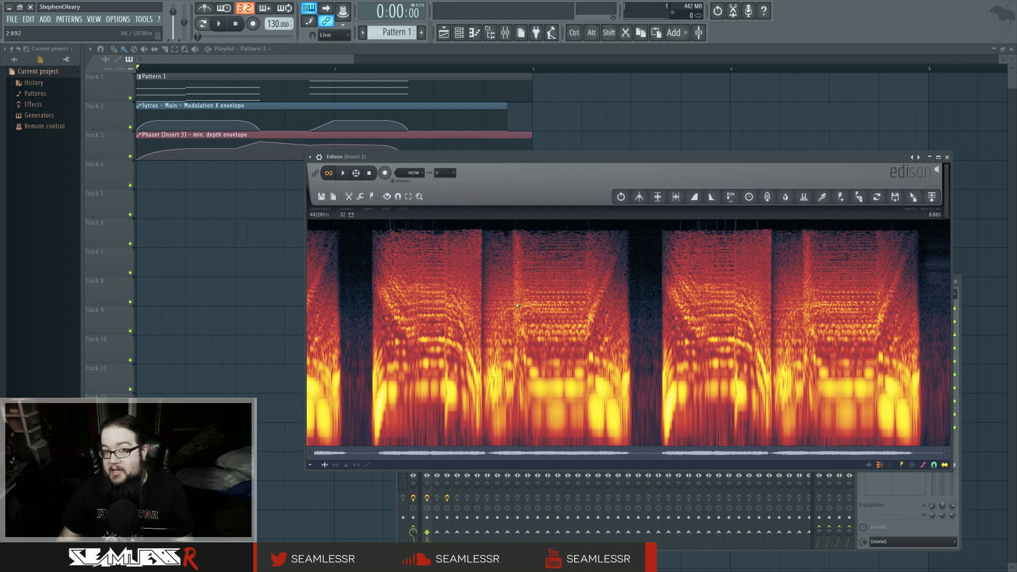
Mark the opening of the second growl from about 2:438 to 2:830, and close Edison.
{"action": "left_click", "coordinate": [484, 309]}
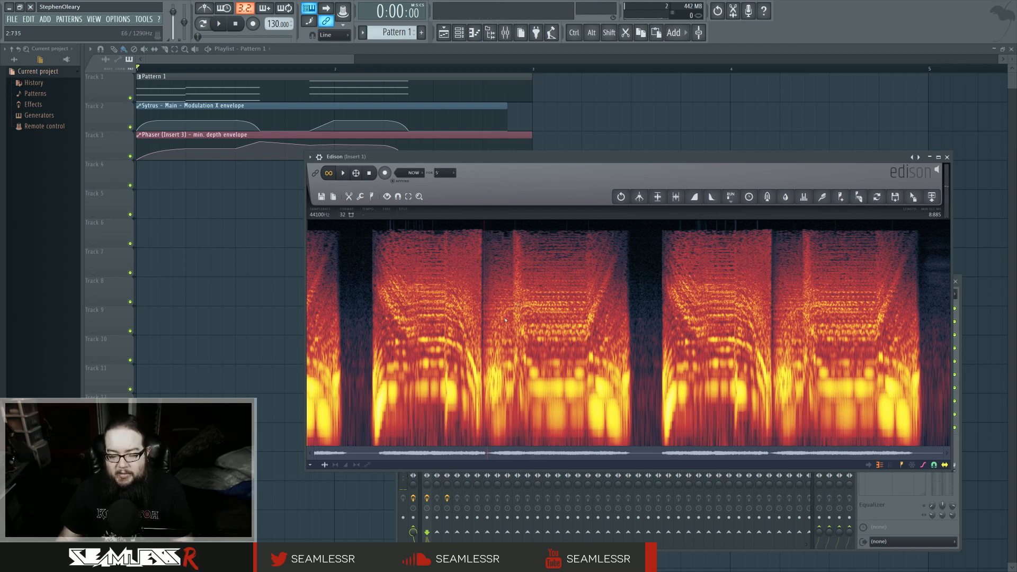
{"action": "left_click", "coordinate": [485, 326]}
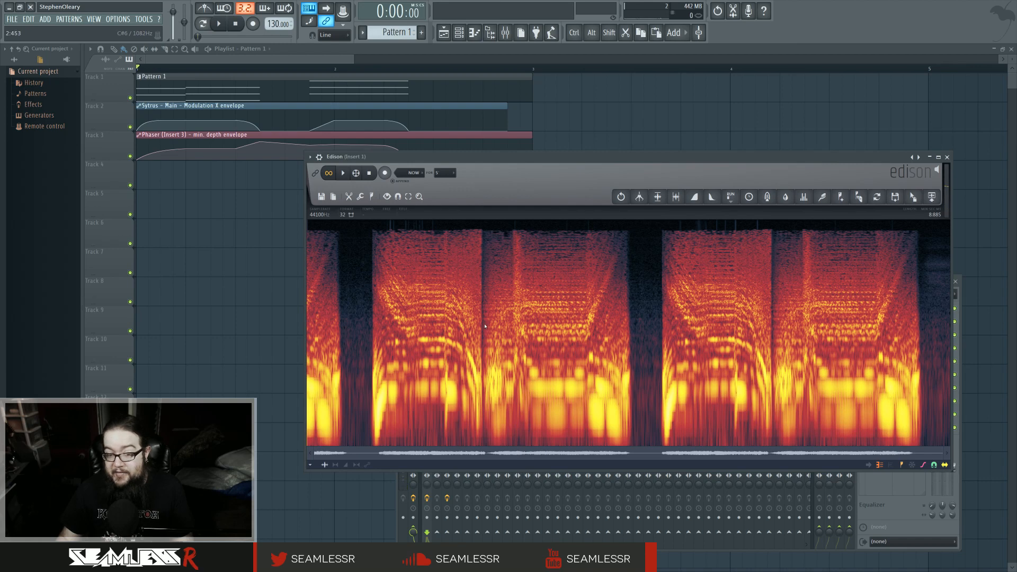
{"action": "left_click_drag", "start_coordinate": [483, 326], "coordinate": [512, 330]}
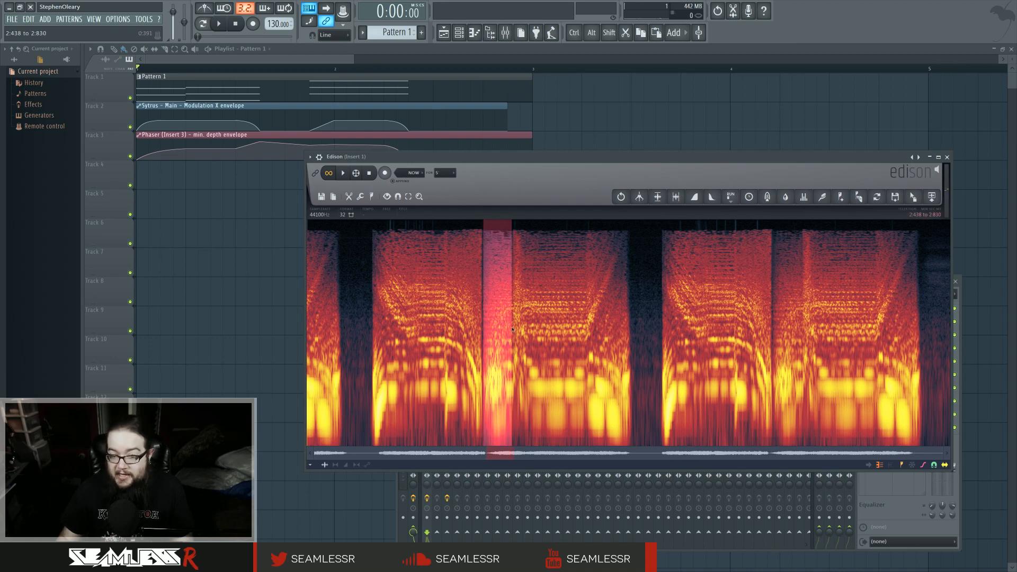
{"action": "left_click", "coordinate": [482, 325]}
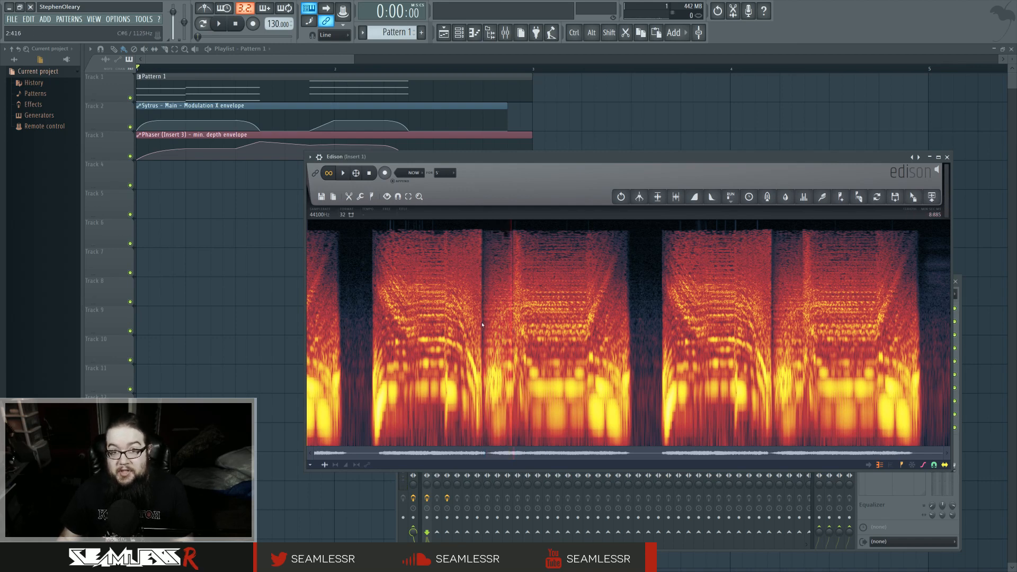
{"action": "left_click", "coordinate": [947, 157]}
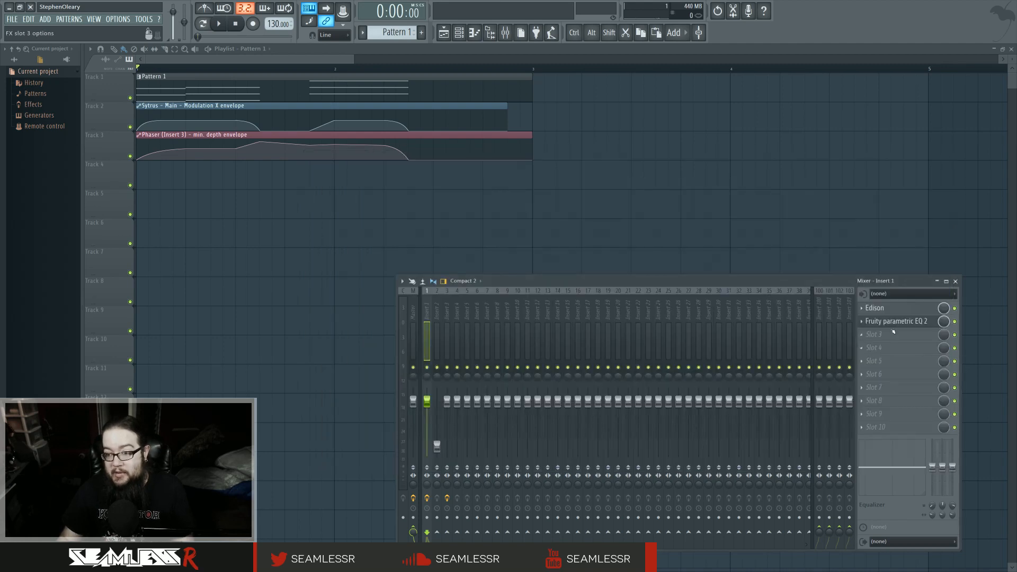
{"action": "left_click", "coordinate": [891, 309]}
{"action": "left_click", "coordinate": [947, 158]}
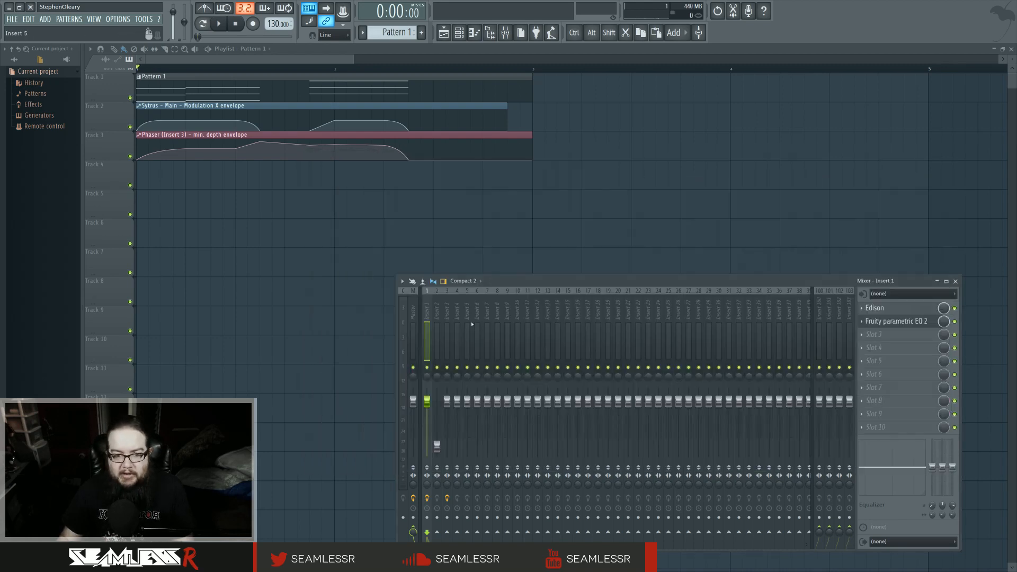
Enable Fruity Reeverb 2 on Insert 3 and set its dry level to 100% while auditioning the pattern.
{"action": "left_click", "coordinate": [436, 318]}
{"action": "left_click", "coordinate": [447, 317]}
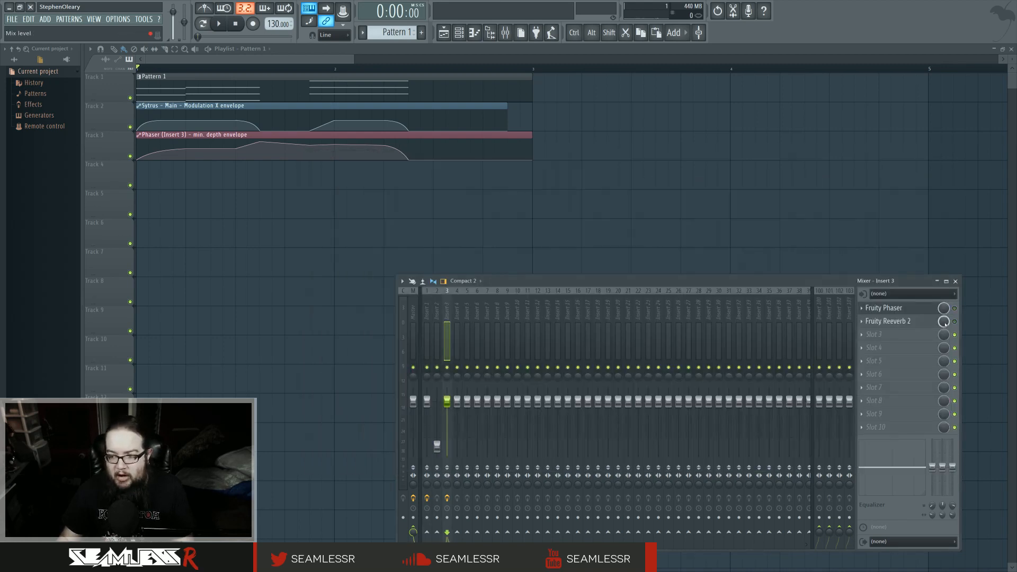
{"action": "key", "text": "space"}
{"action": "left_click", "coordinate": [913, 321]}
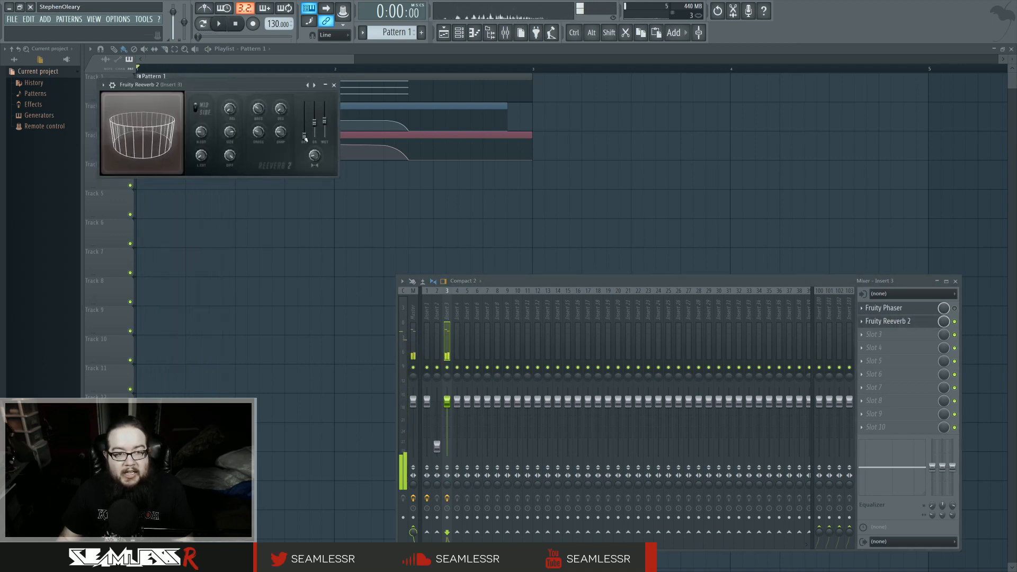
{"action": "key", "text": "space"}
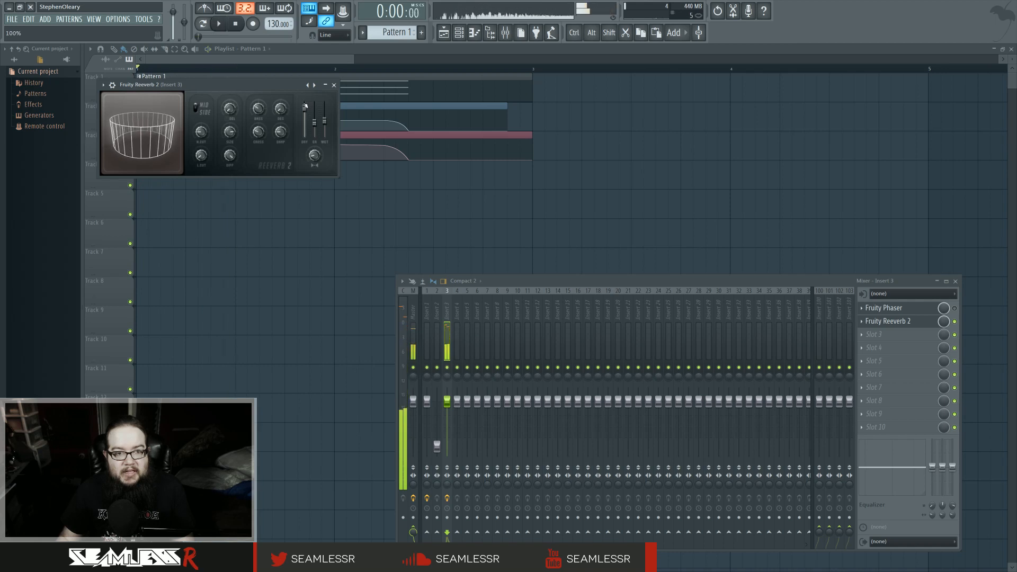
{"action": "left_click_drag", "start_coordinate": [305, 137], "coordinate": [306, 111]}
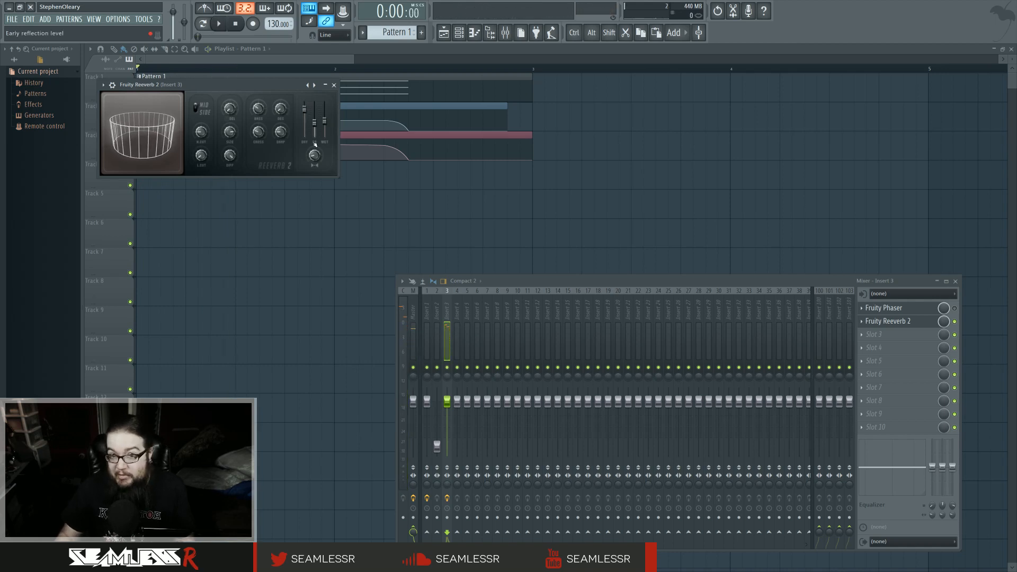
{"action": "left_click", "coordinate": [333, 86]}
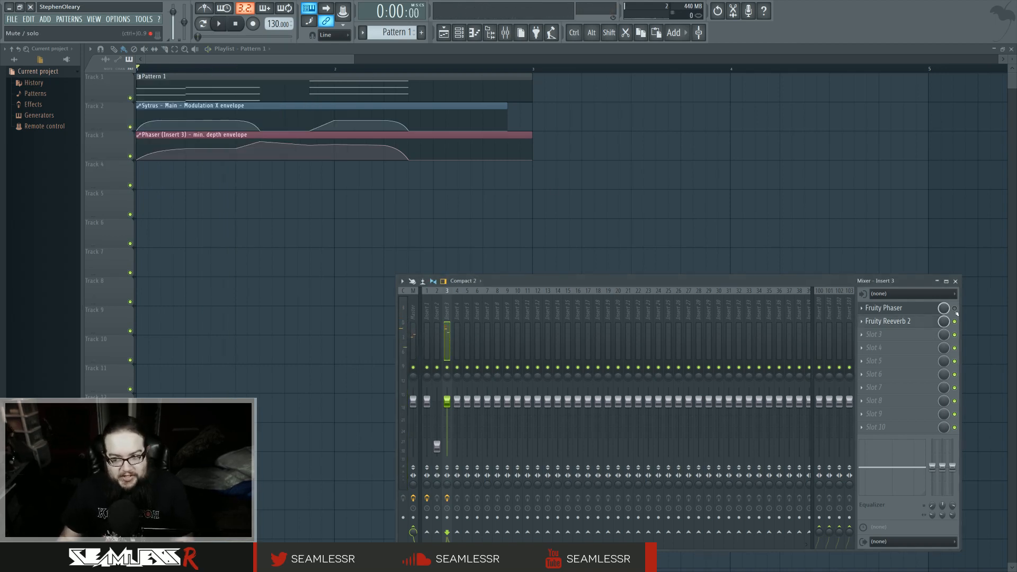
Enable Fruity Phaser on Insert 3, audition the pattern with it and open its settings.
{"action": "key", "text": "space"}
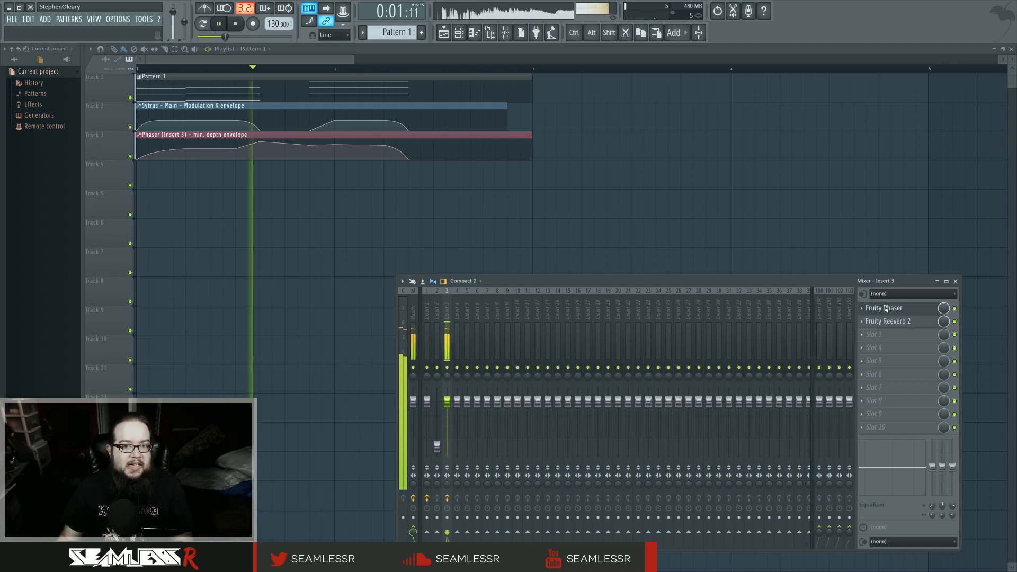
{"action": "key", "text": "space"}
{"action": "left_click", "coordinate": [885, 309]}
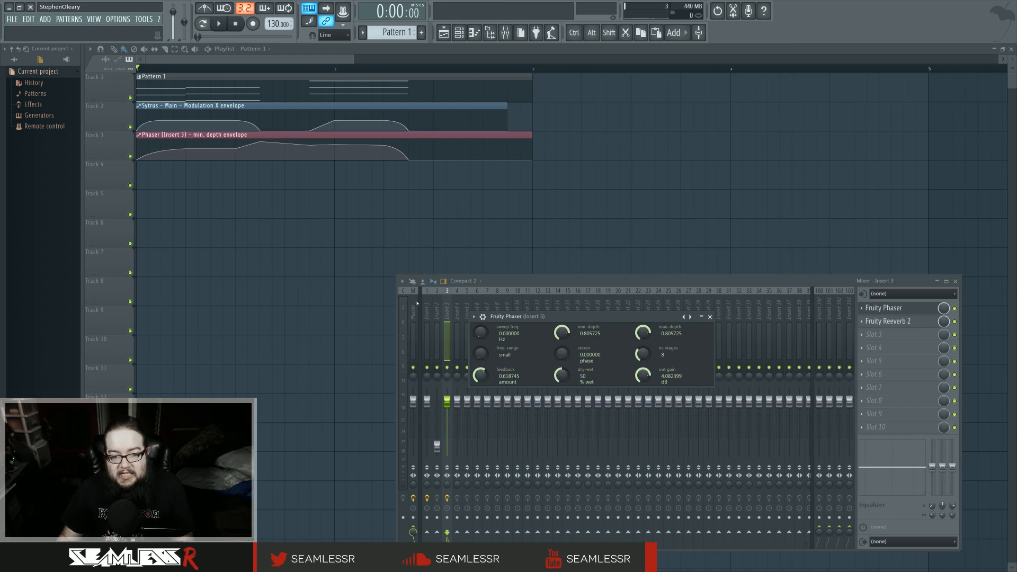
View the pattern's spectrum during playback in the Master track's Fruity parametric EQ 2.
{"action": "left_click", "coordinate": [413, 328]}
{"action": "left_click", "coordinate": [900, 308]}
{"action": "key", "text": "space"}
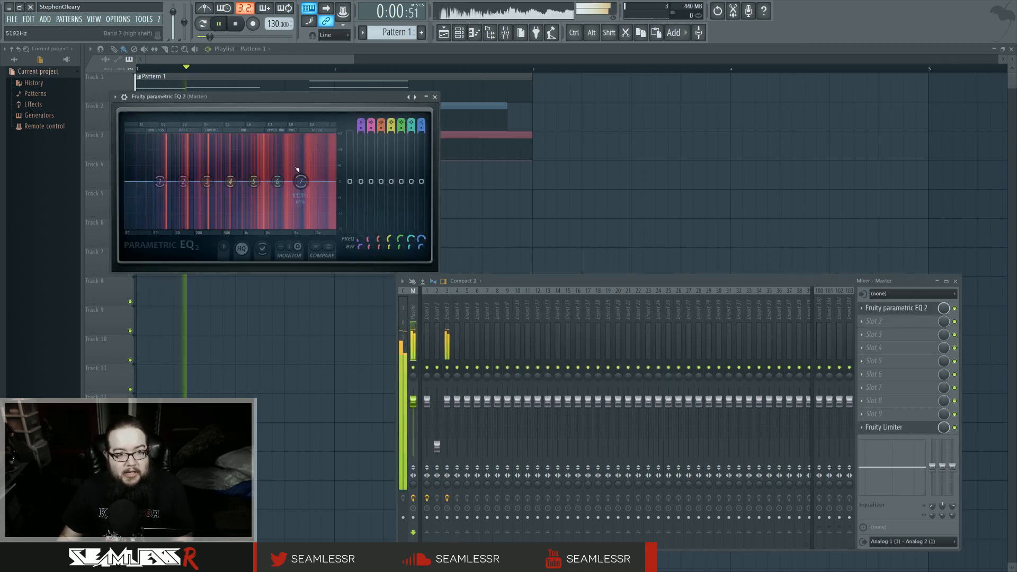
{"action": "key", "text": "space"}
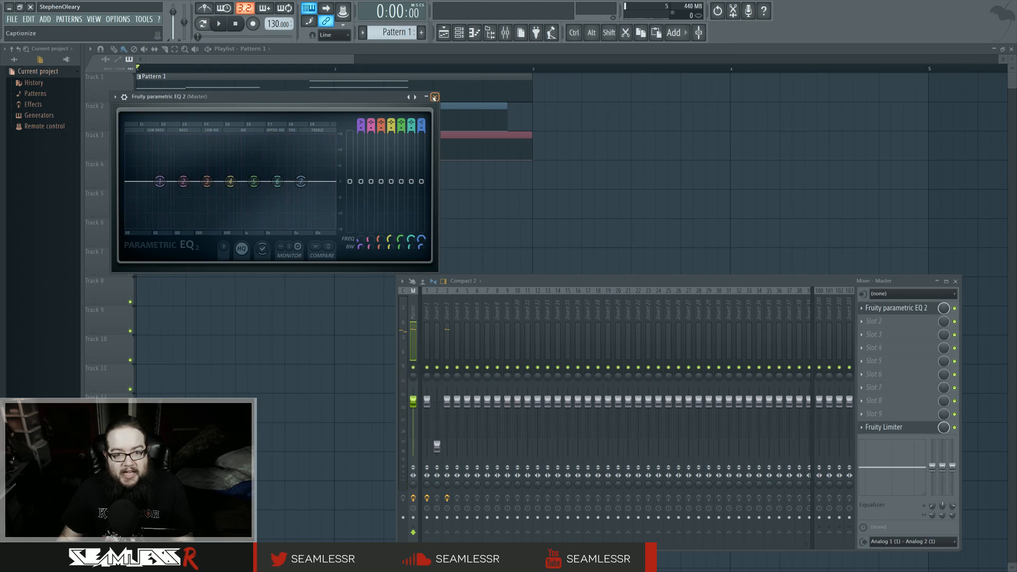
Close the Master equalizer, open Fruity Phaser on Insert 3 and audition the pattern with its depth automation.
{"action": "left_click", "coordinate": [435, 97]}
{"action": "left_click", "coordinate": [447, 323]}
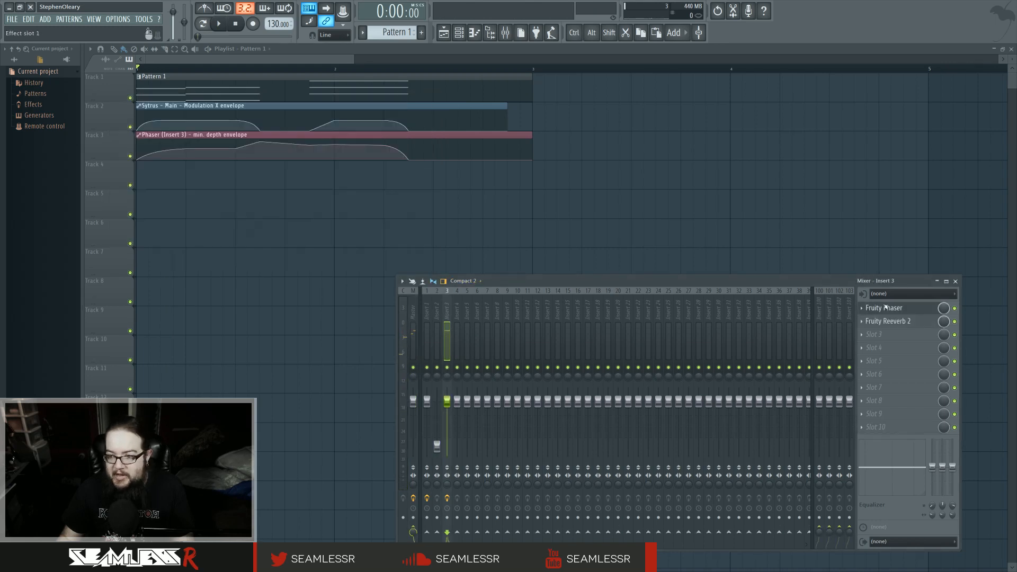
{"action": "left_click", "coordinate": [901, 308]}
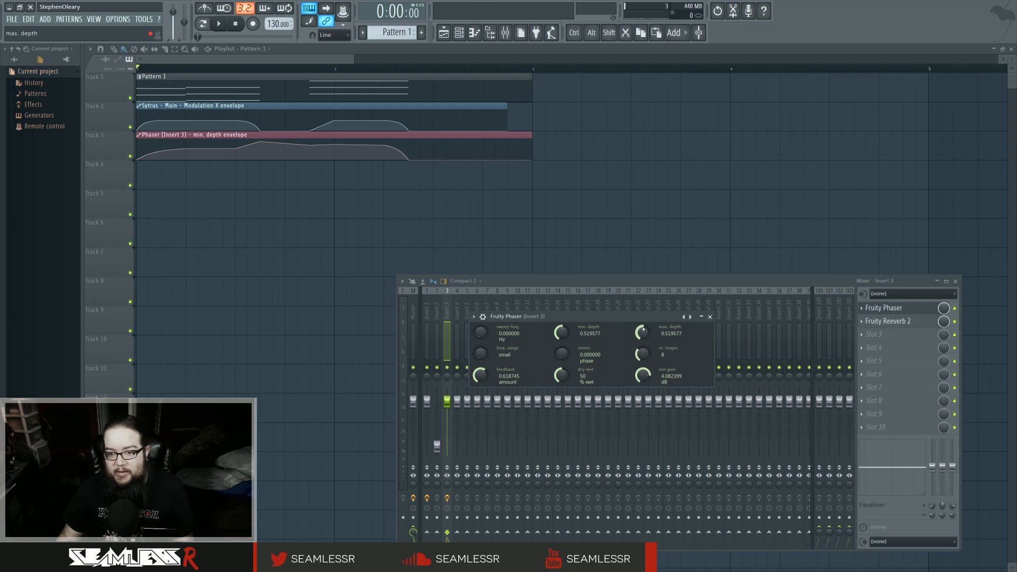
{"action": "key", "text": "space"}
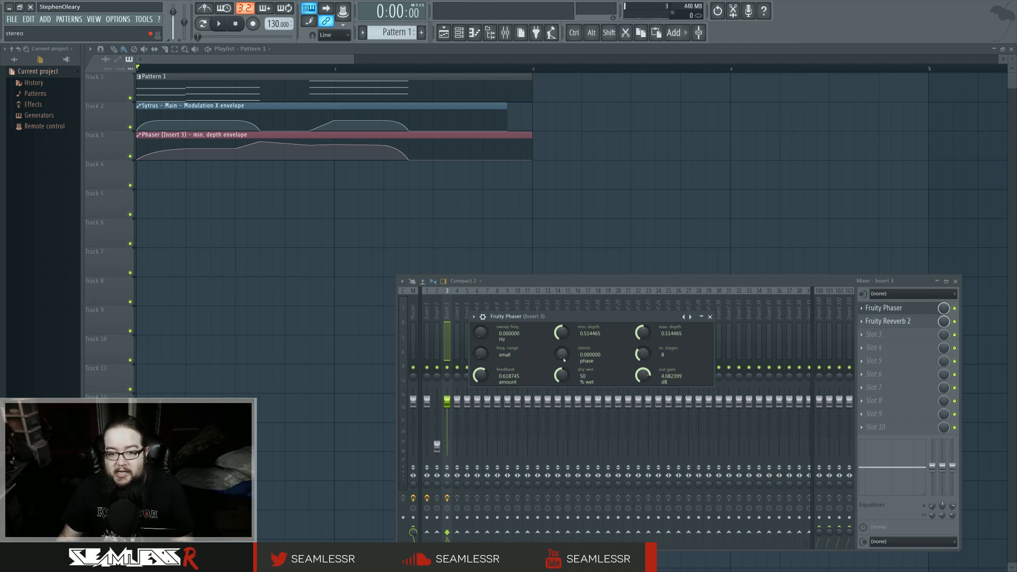
Try the phaser's stereo phase at 1.0 while auditioning the pattern.
{"action": "key", "text": "space"}
{"action": "left_click_drag", "start_coordinate": [562, 354], "coordinate": [561, 296]}
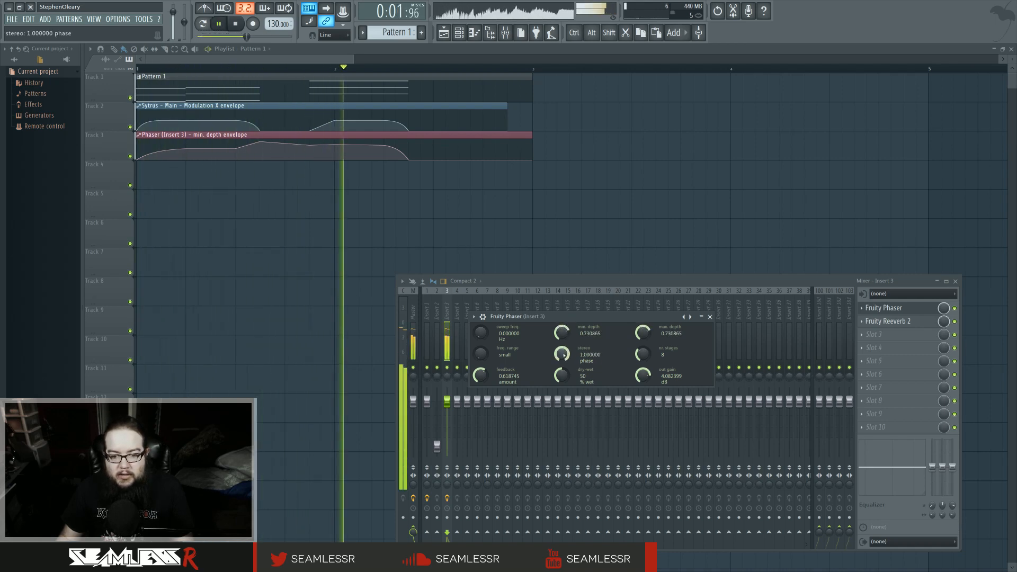
{"action": "key", "text": "space"}
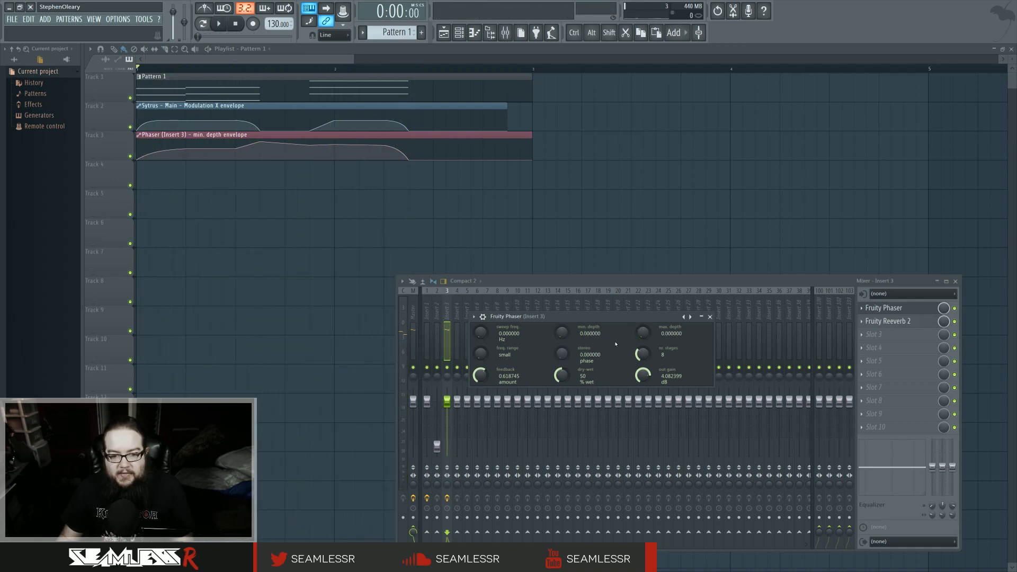
Audition the pattern with the phaser feedback lowered to about 0.11, raise the feedback again and close the phaser.
{"action": "key", "text": "space"}
{"action": "left_click_drag", "start_coordinate": [481, 386], "coordinate": [481, 435]}
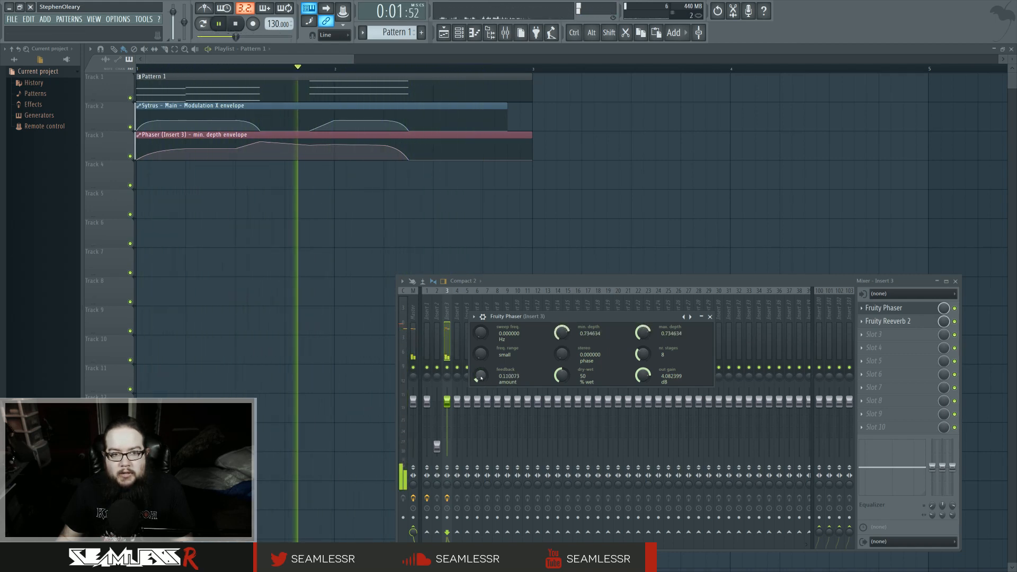
{"action": "key", "text": "space"}
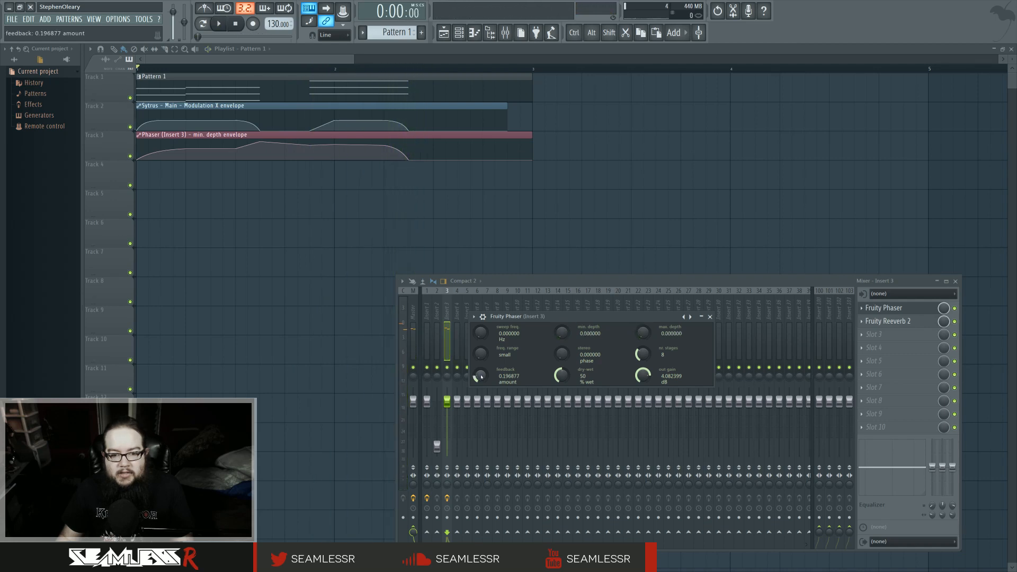
{"action": "left_click_drag", "start_coordinate": [480, 378], "coordinate": [480, 356]}
{"action": "left_click", "coordinate": [710, 317]}
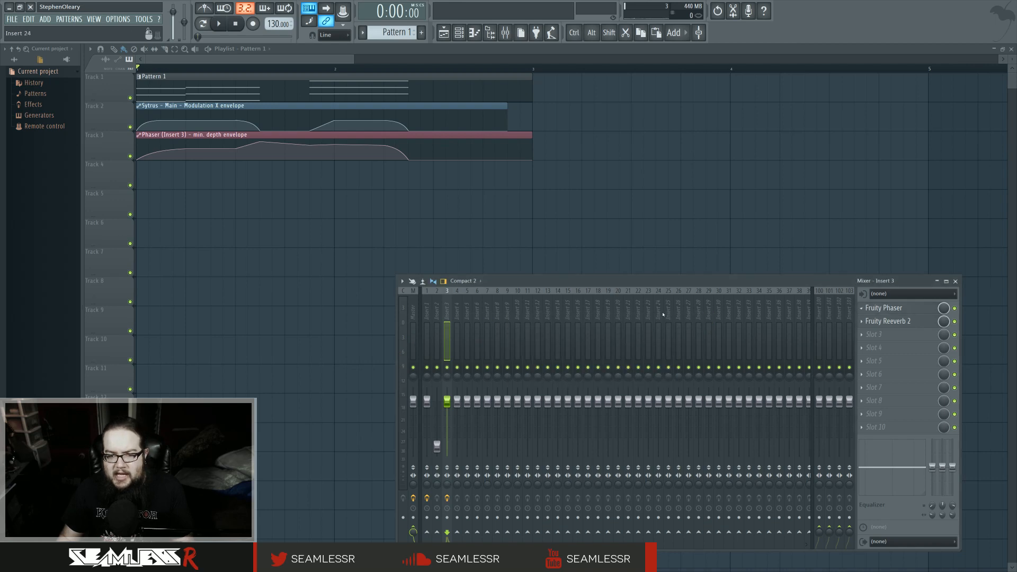
Review the reference growl's spectrogram in Edison on Insert 1, and close Edison.
{"action": "left_click", "coordinate": [427, 331]}
{"action": "left_click", "coordinate": [879, 313]}
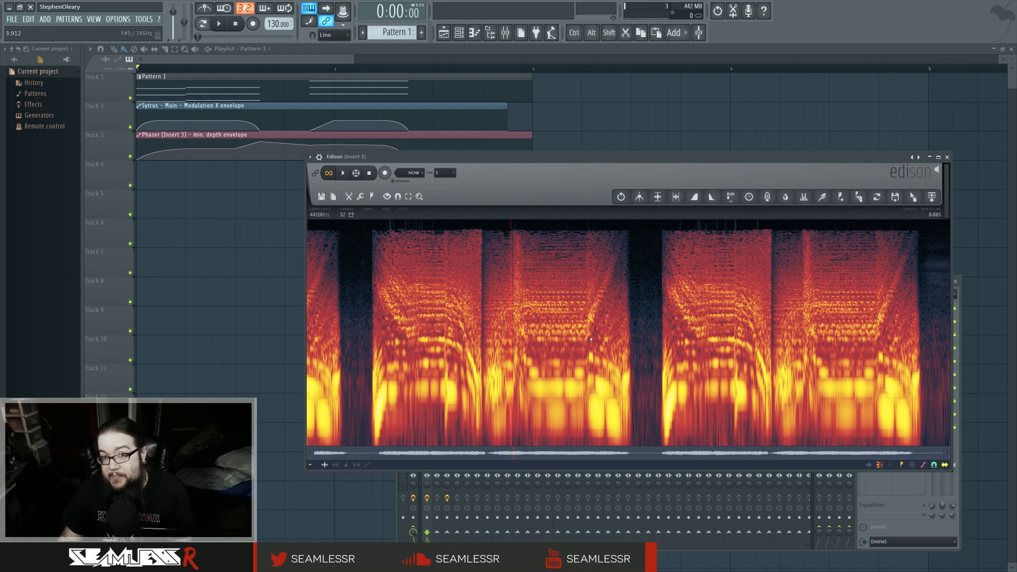
{"action": "left_click", "coordinate": [947, 158]}
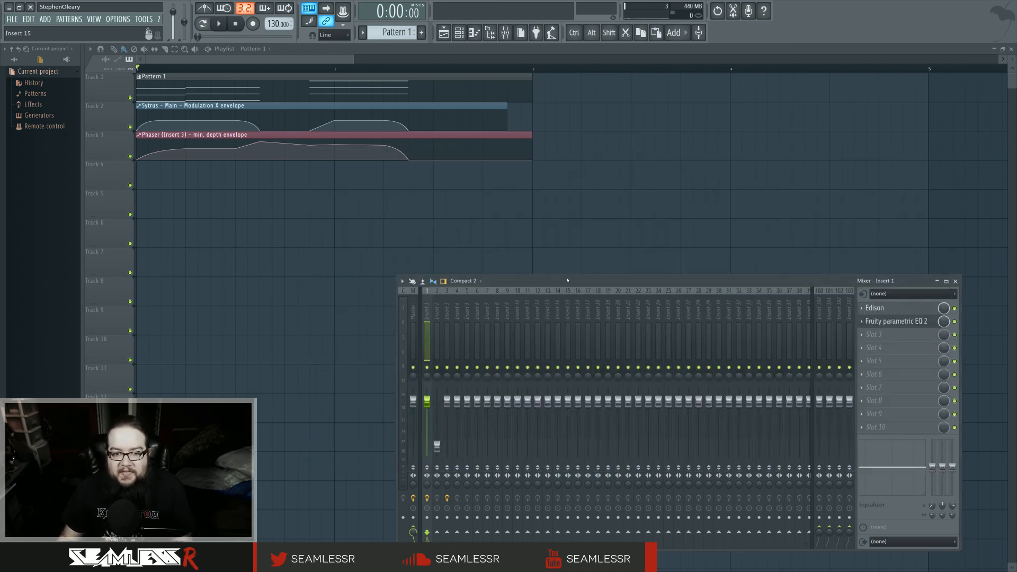
Open Sytrus from the channel rack and examine the pitch Mod X curves of operators 1 and 2.
{"action": "left_click_drag", "start_coordinate": [576, 281], "coordinate": [495, 248]}
{"action": "left_click", "coordinate": [459, 32]}
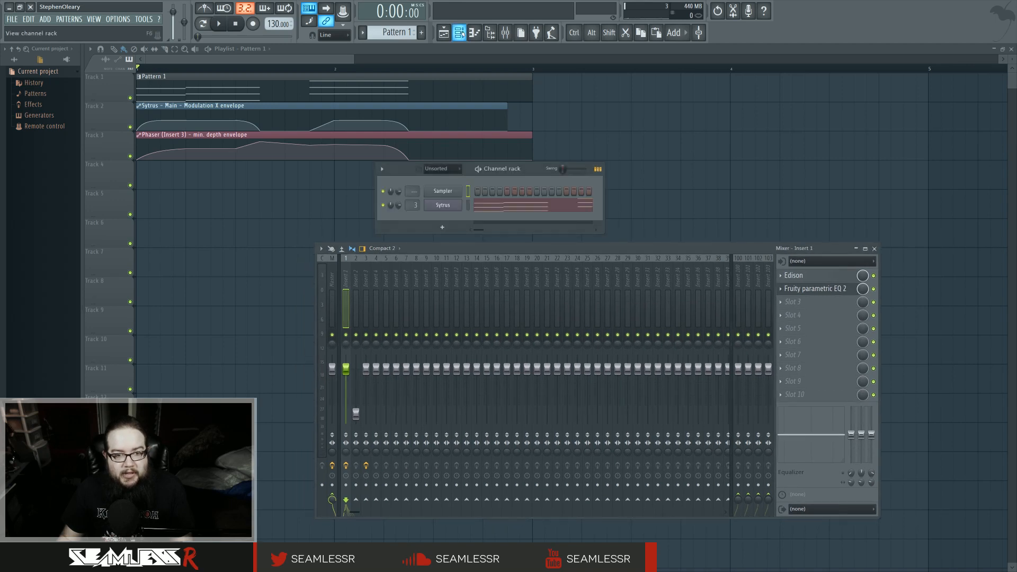
{"action": "left_click", "coordinate": [458, 211]}
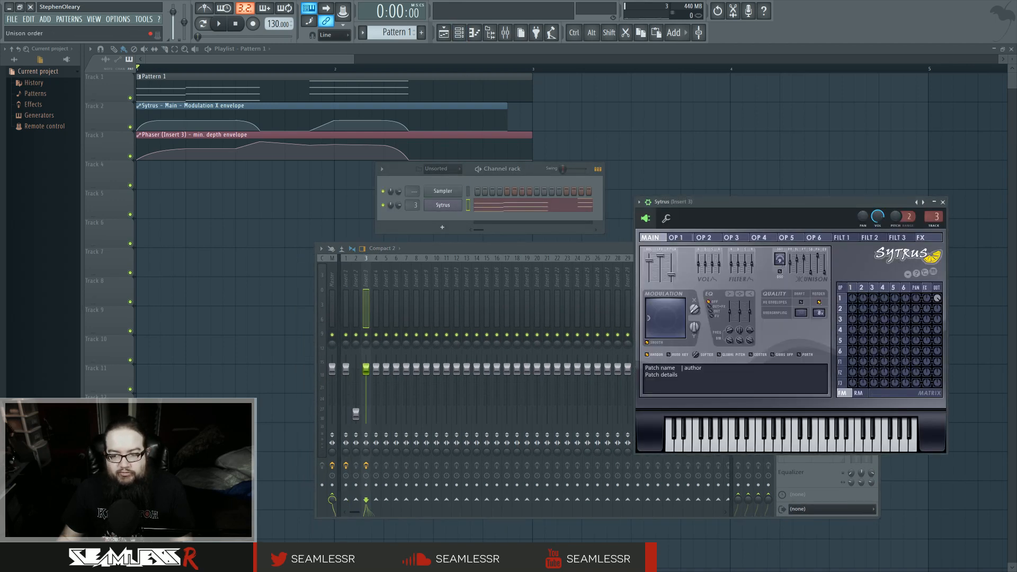
{"action": "left_click", "coordinate": [850, 287]}
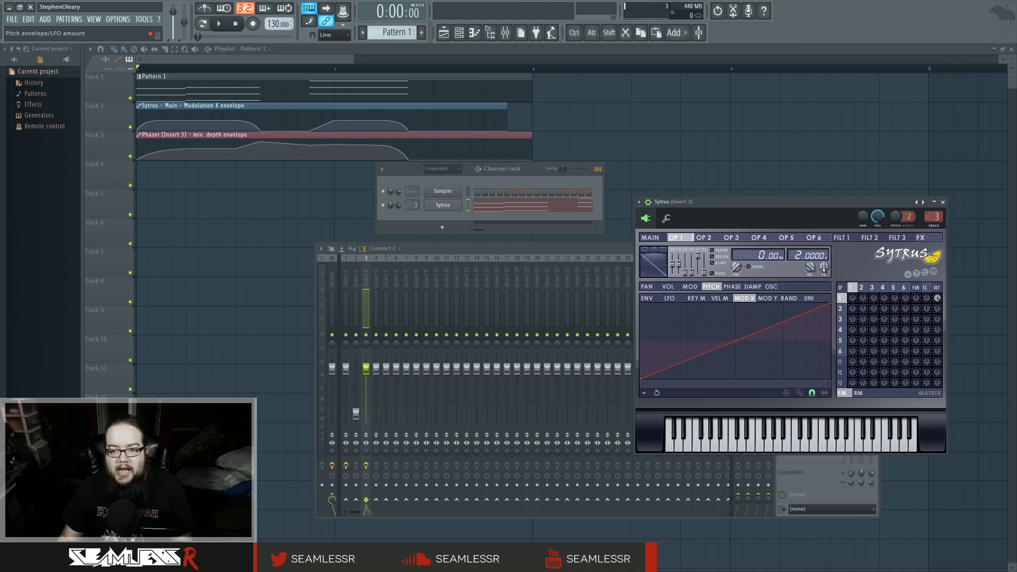
{"action": "left_click", "coordinate": [705, 237]}
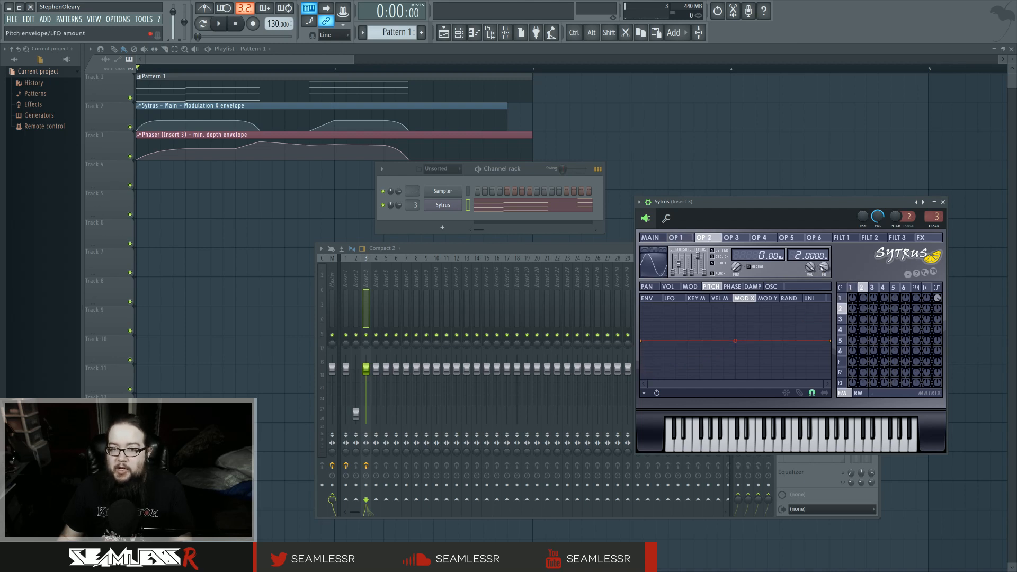
{"action": "left_click", "coordinate": [677, 238]}
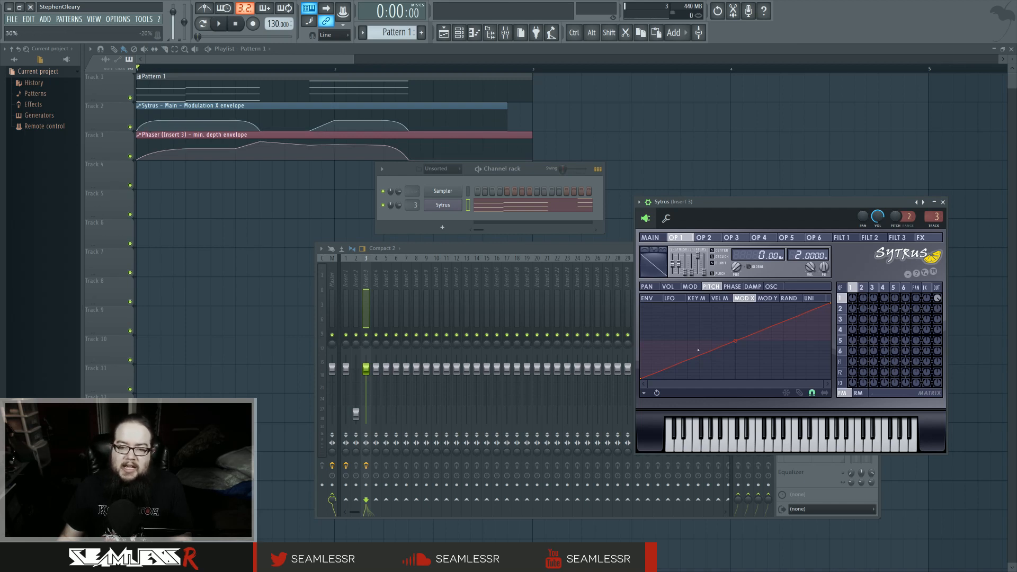
Close Sytrus and audition the finished growl pattern once more.
{"action": "left_click", "coordinate": [942, 202]}
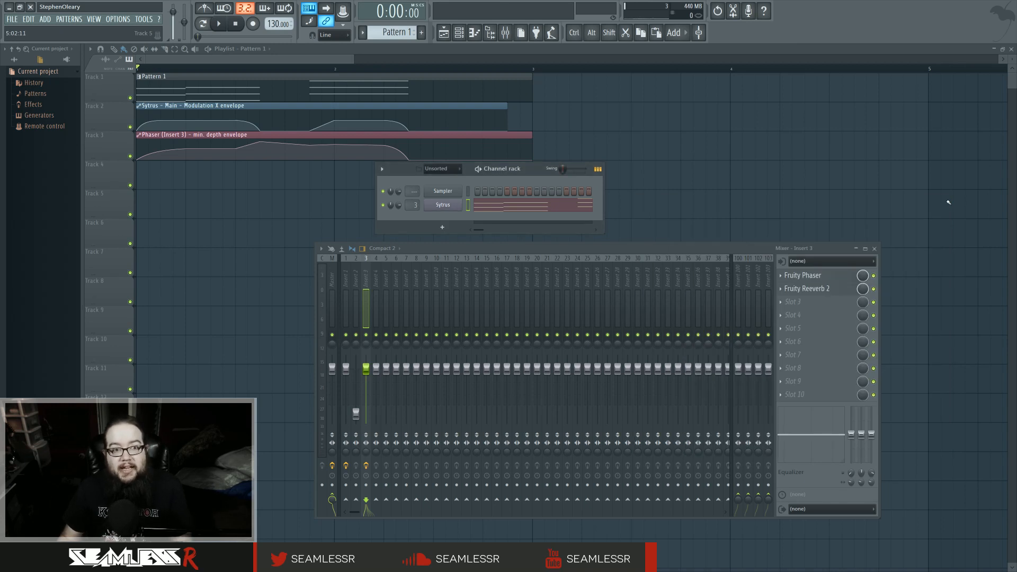
{"action": "key", "text": "space"}
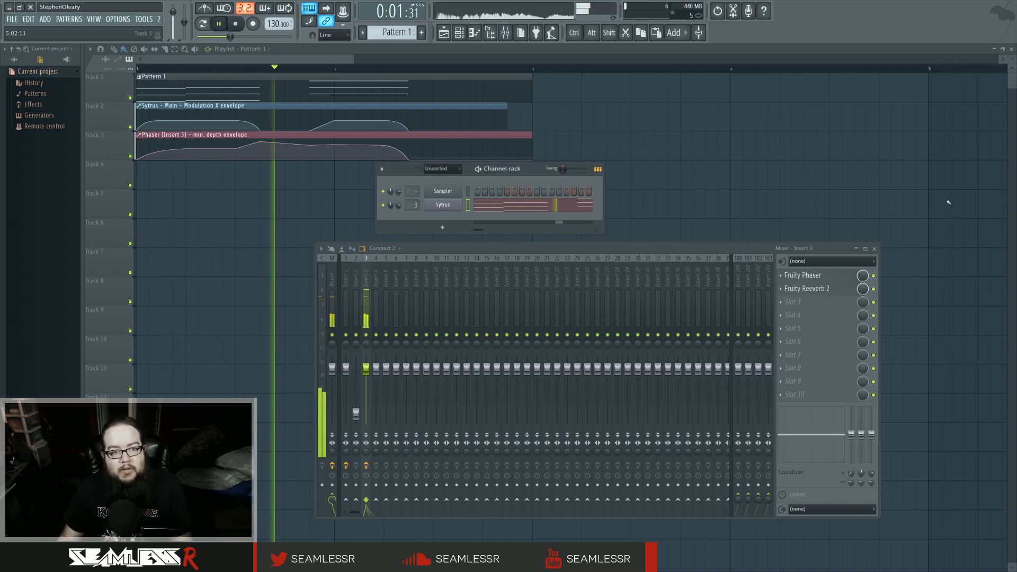
{"action": "key", "text": "space"}
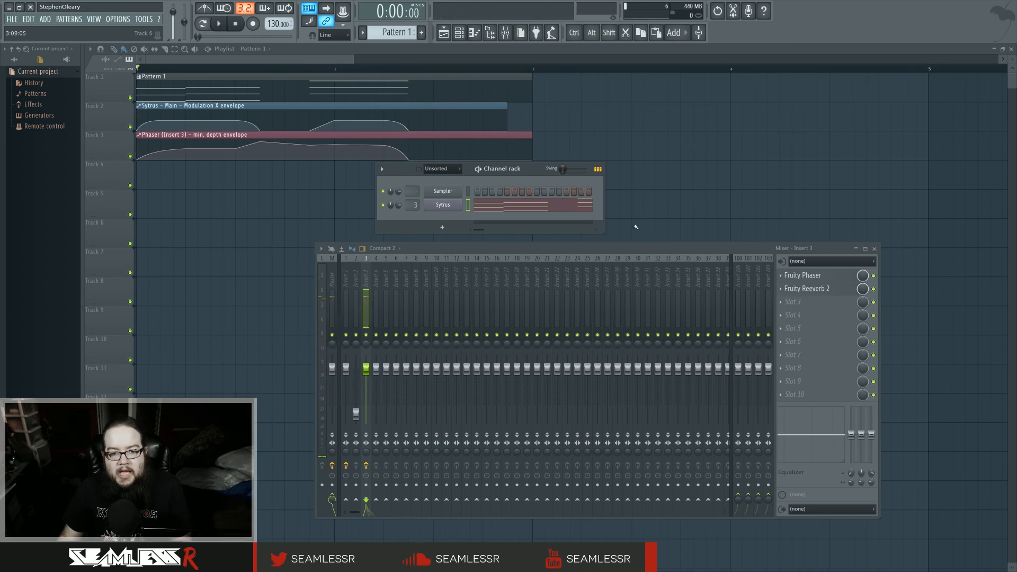